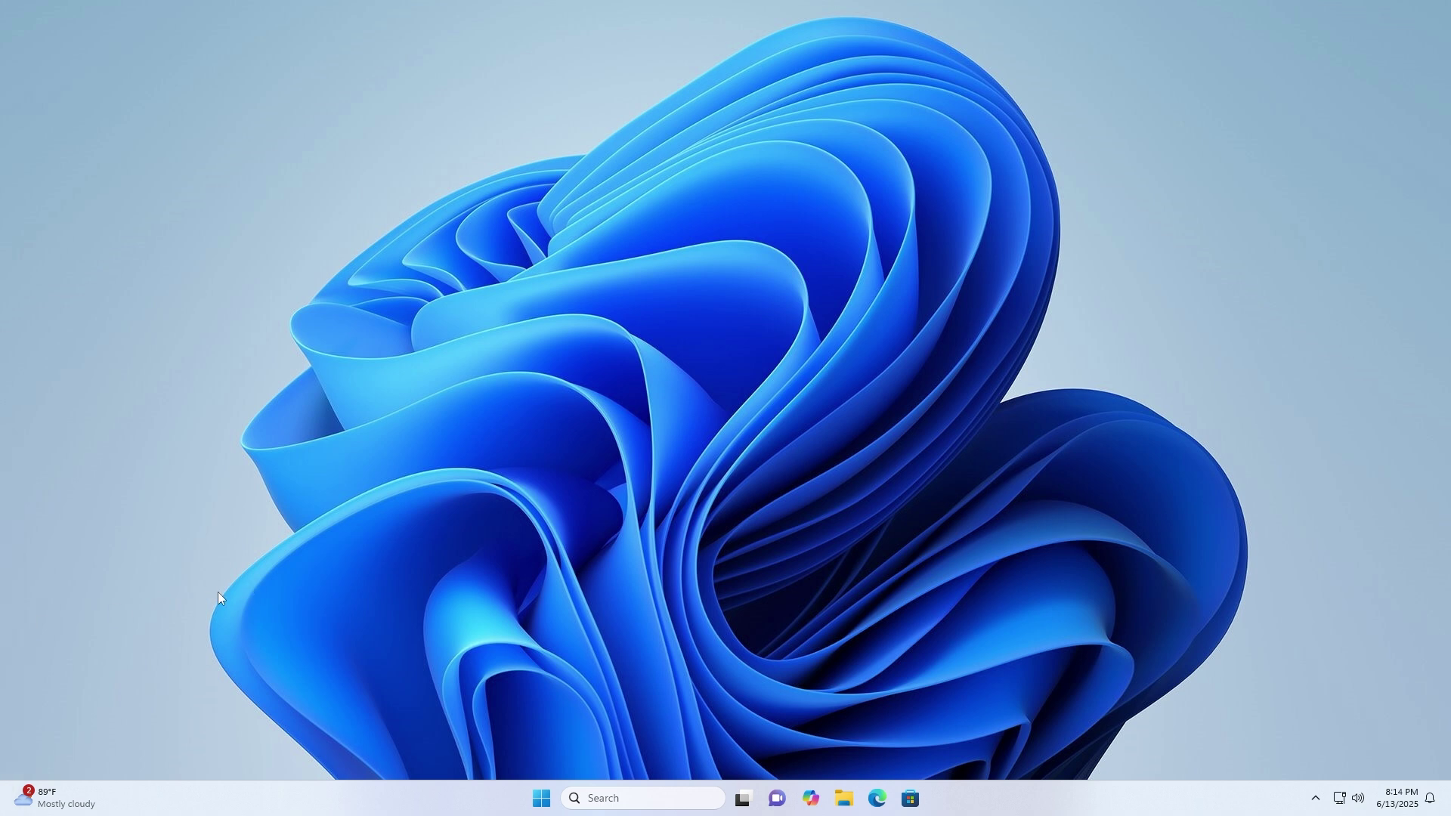
# Step: Go to This PC > Downloads and show Properties for the VMware-tools (1) installer with its security section visible
pyautogui.click(845, 798)
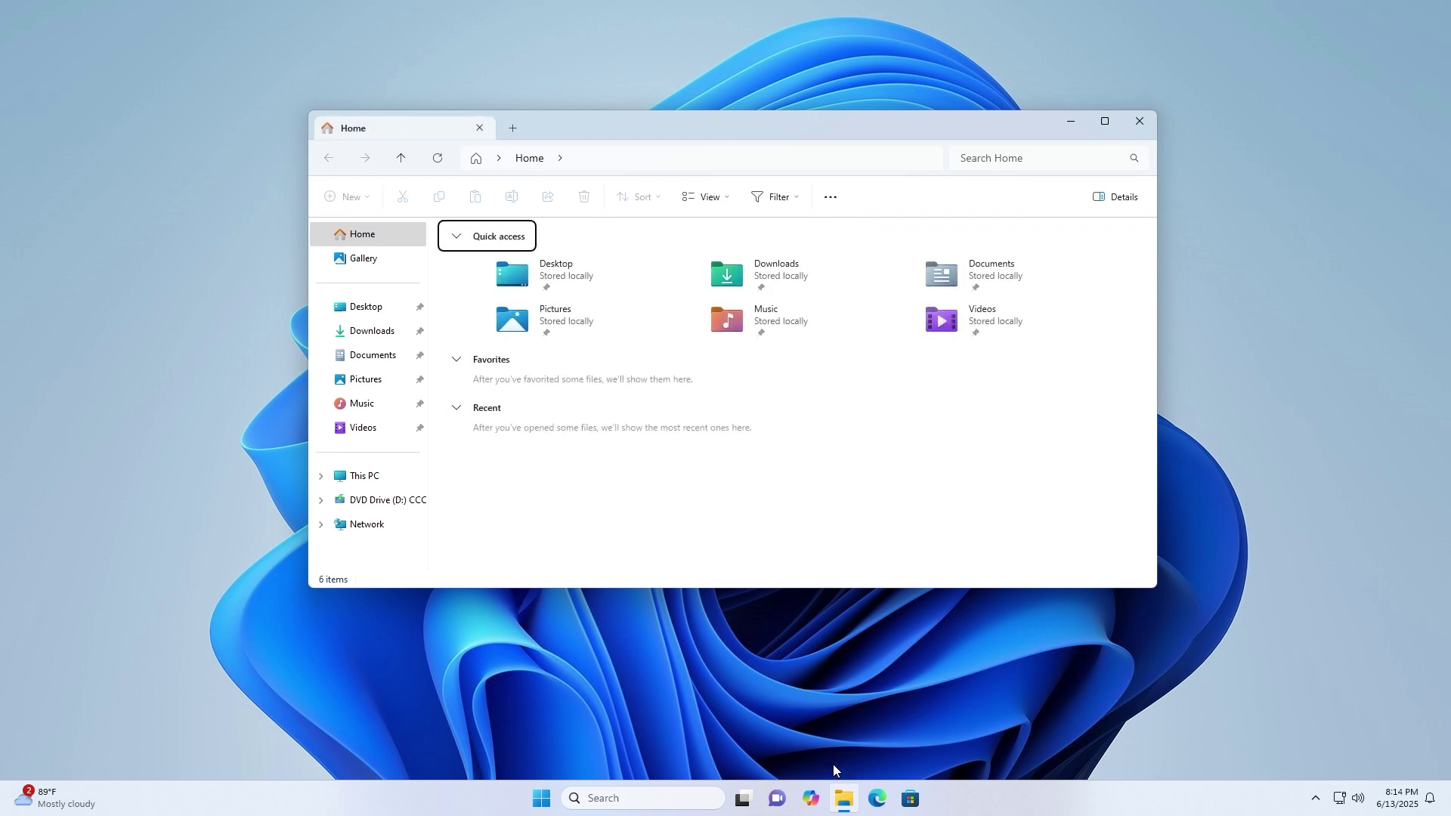
pyautogui.click(368, 477)
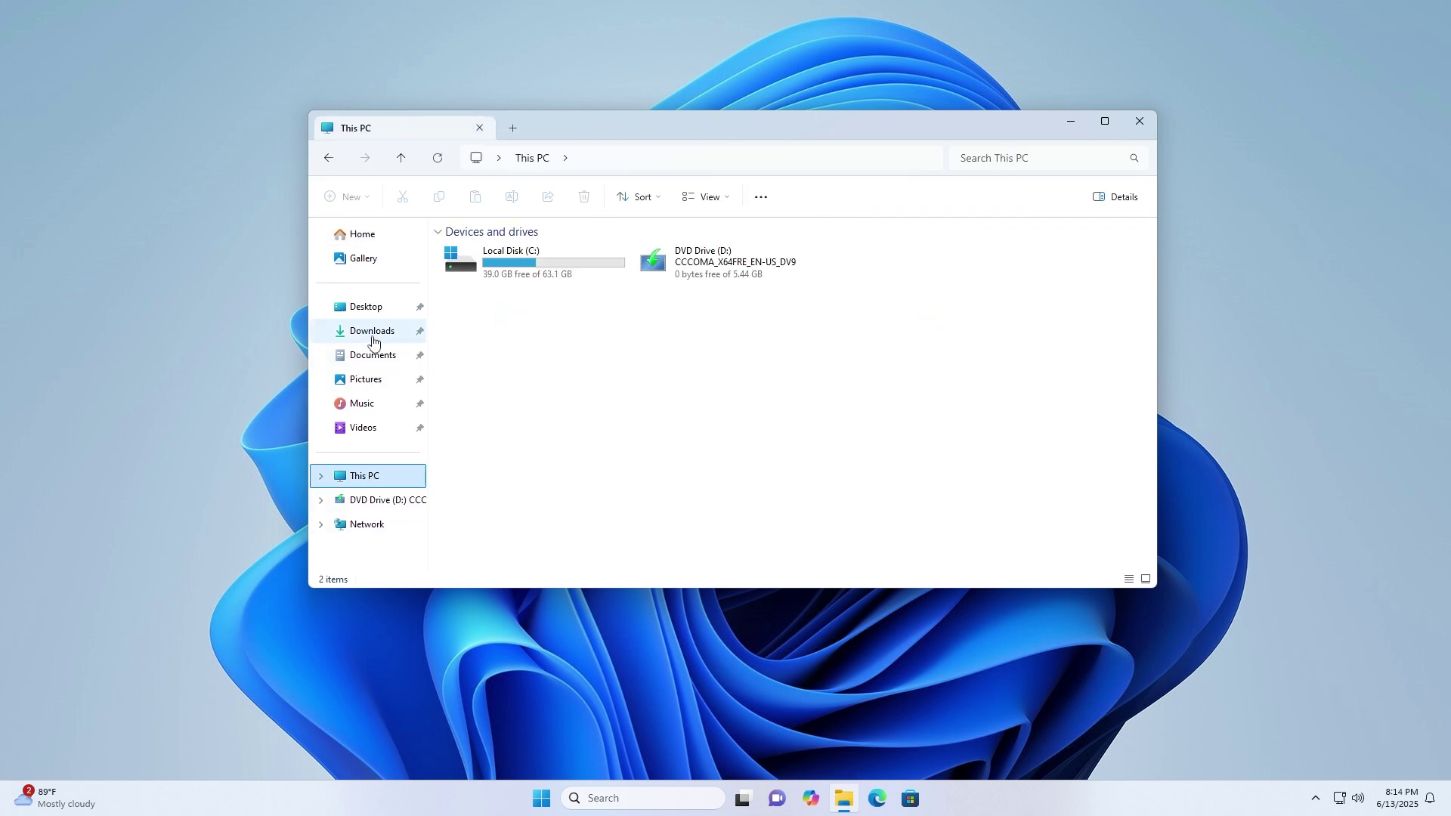
pyautogui.click(371, 331)
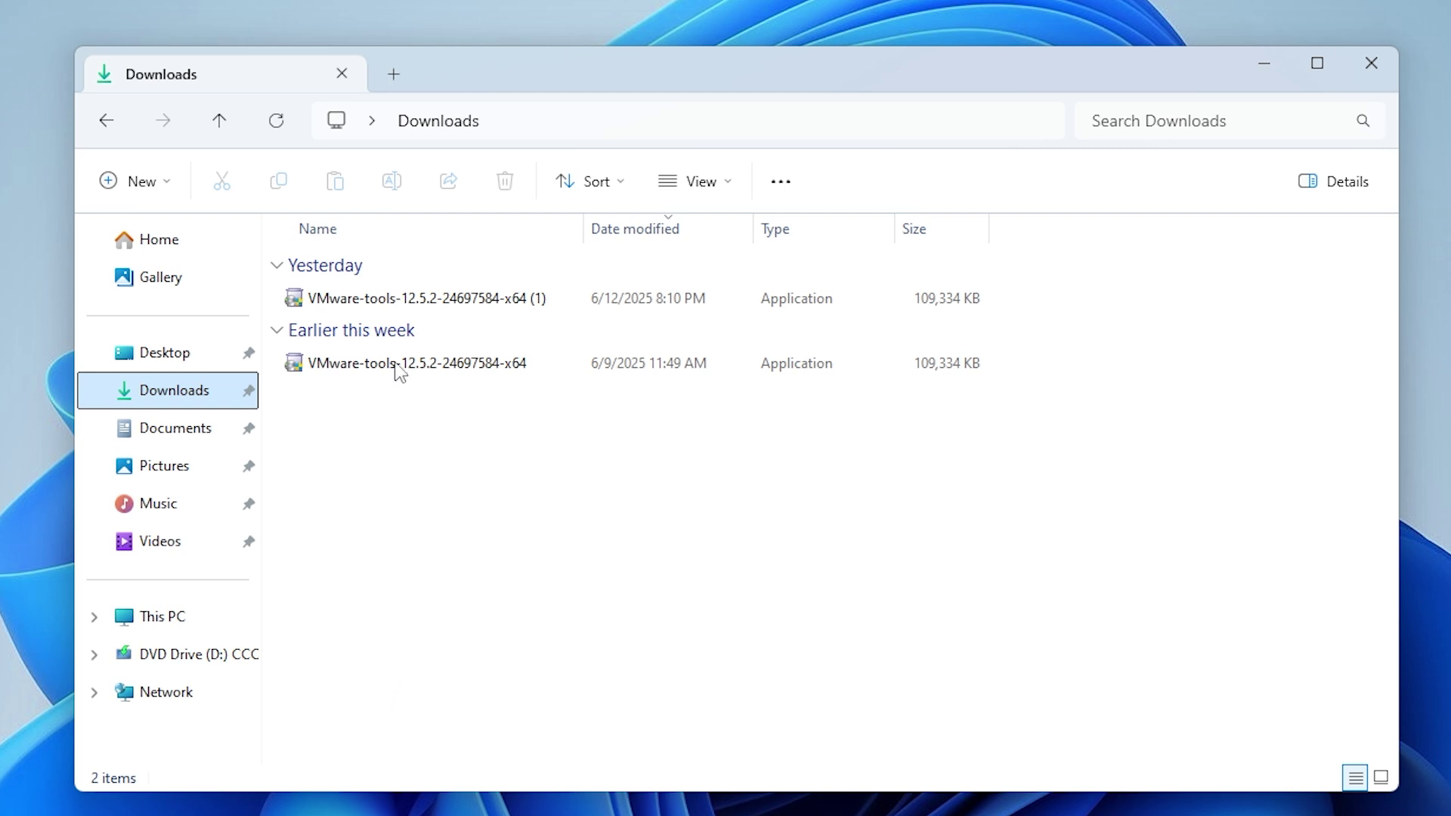
pyautogui.click(432, 299)
pyautogui.rightClick(443, 336)
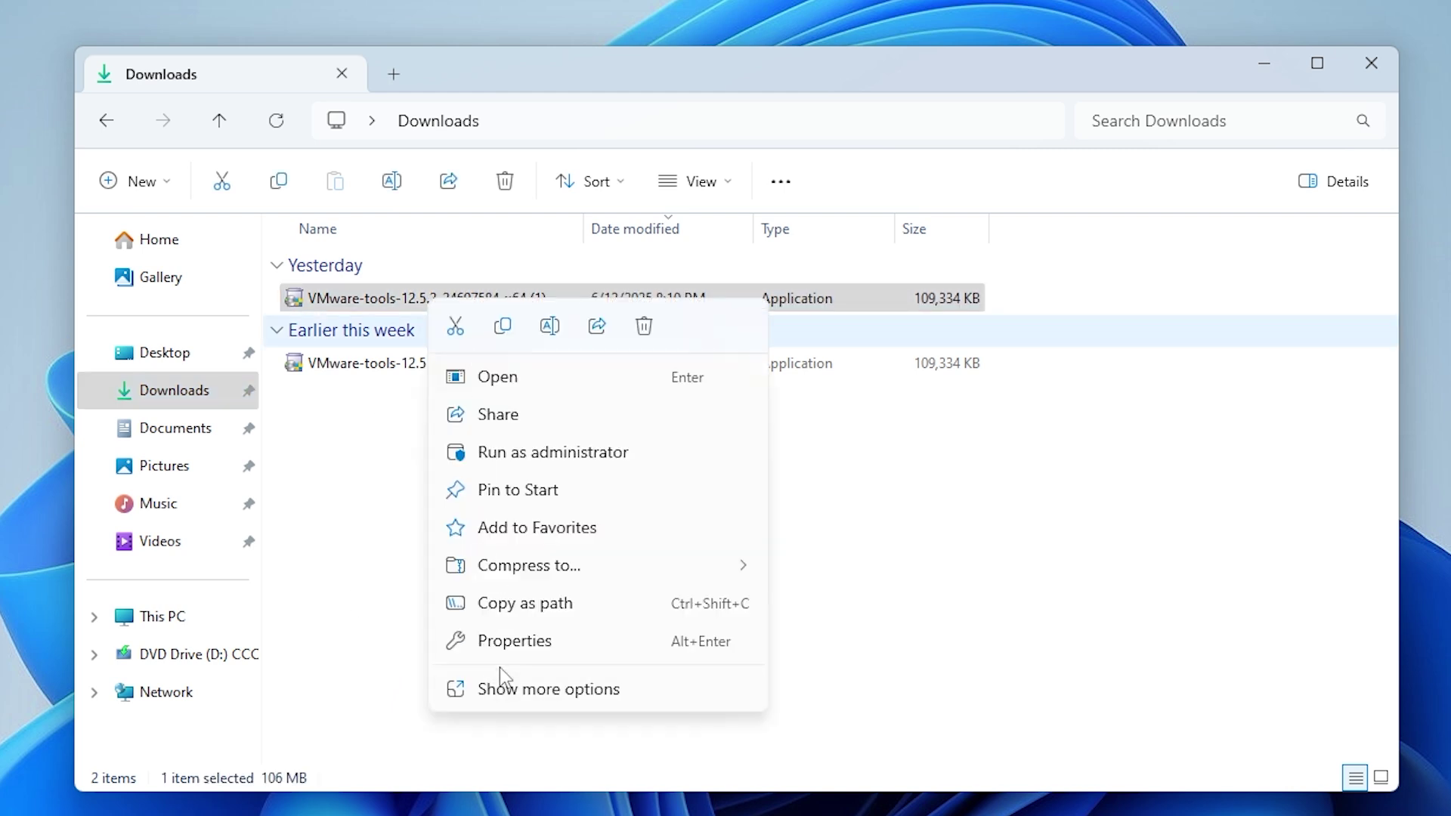
pyautogui.click(500, 647)
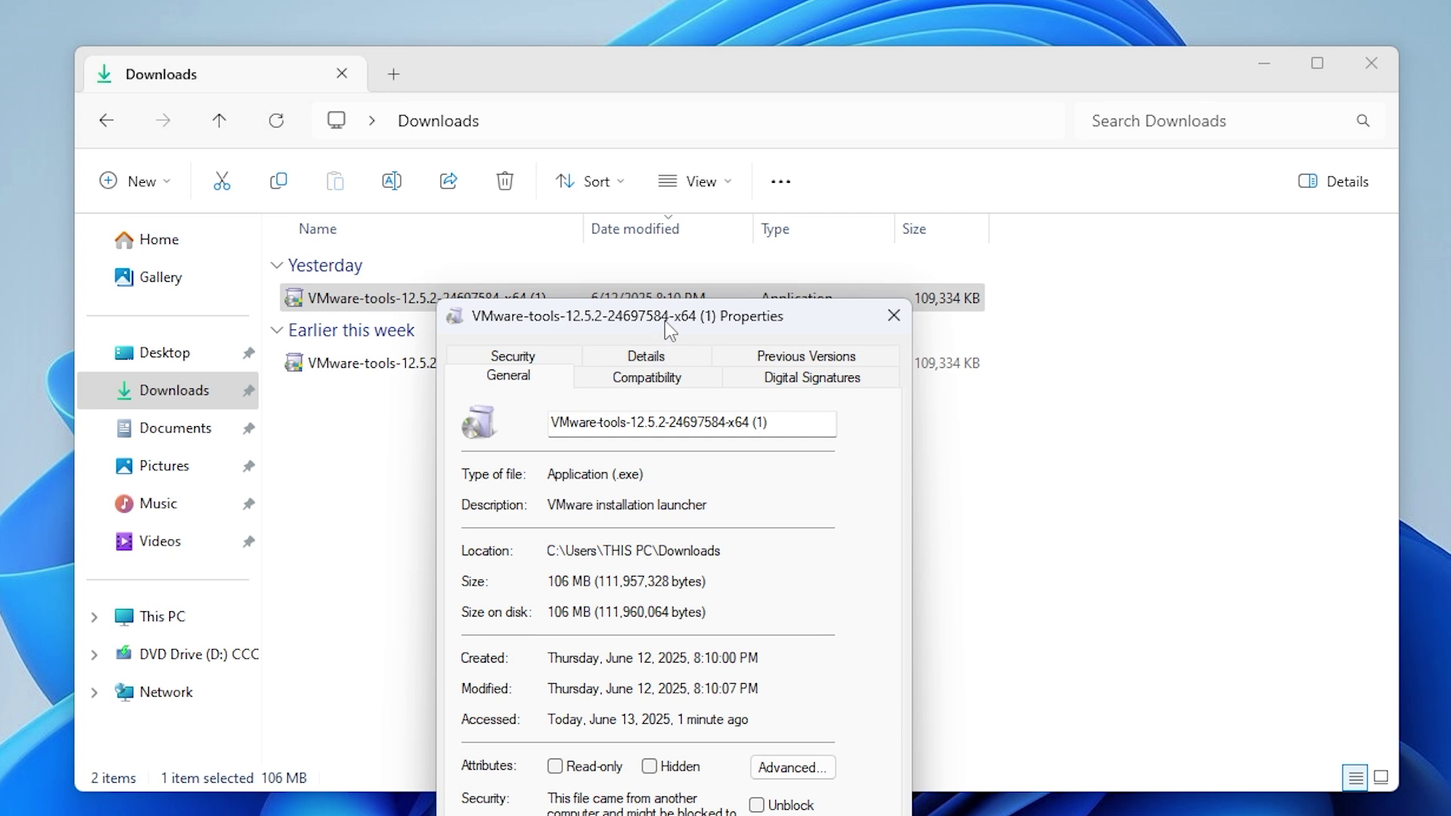
pyautogui.moveTo(670, 329); pyautogui.dragTo(649, 116)
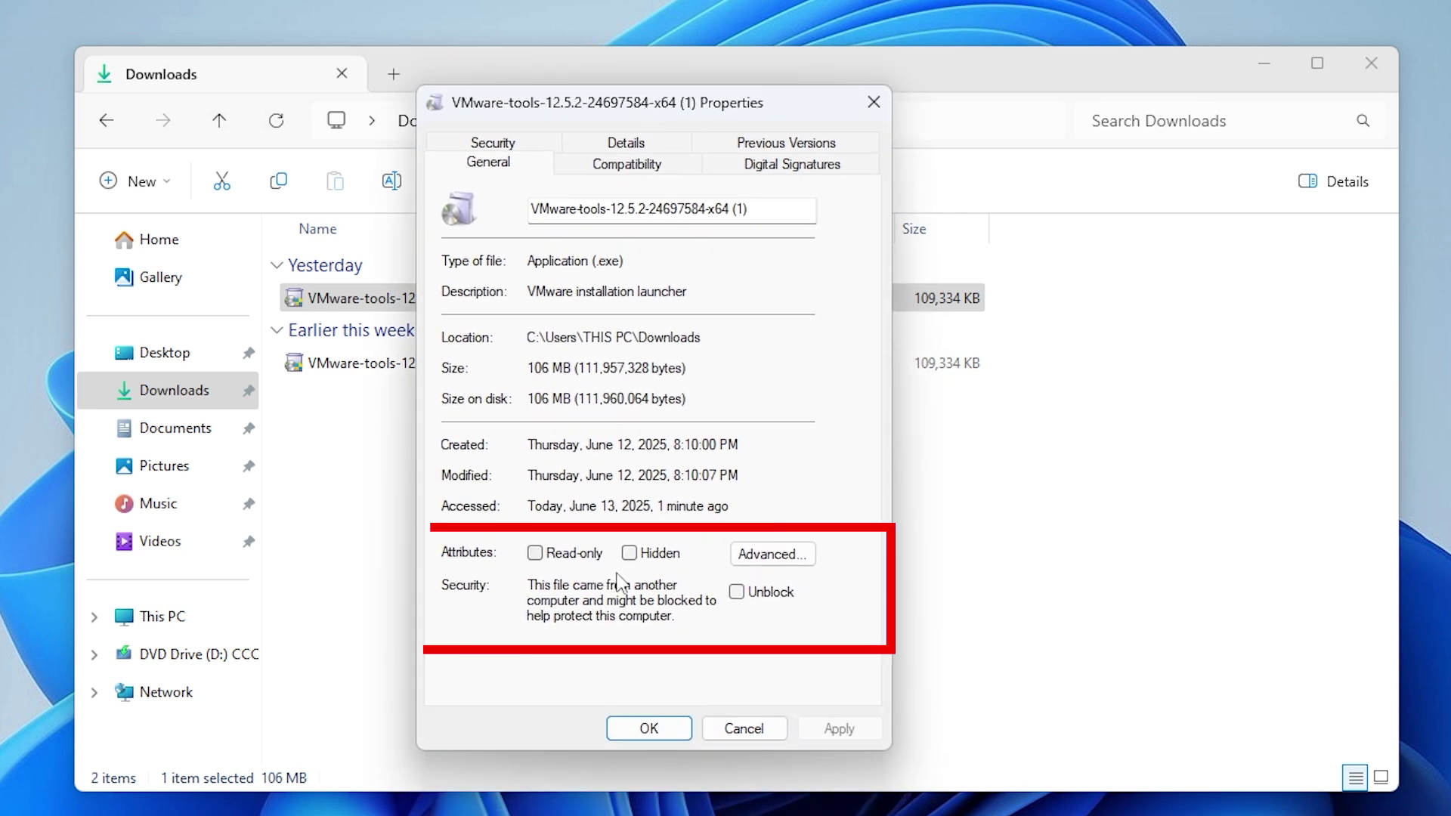